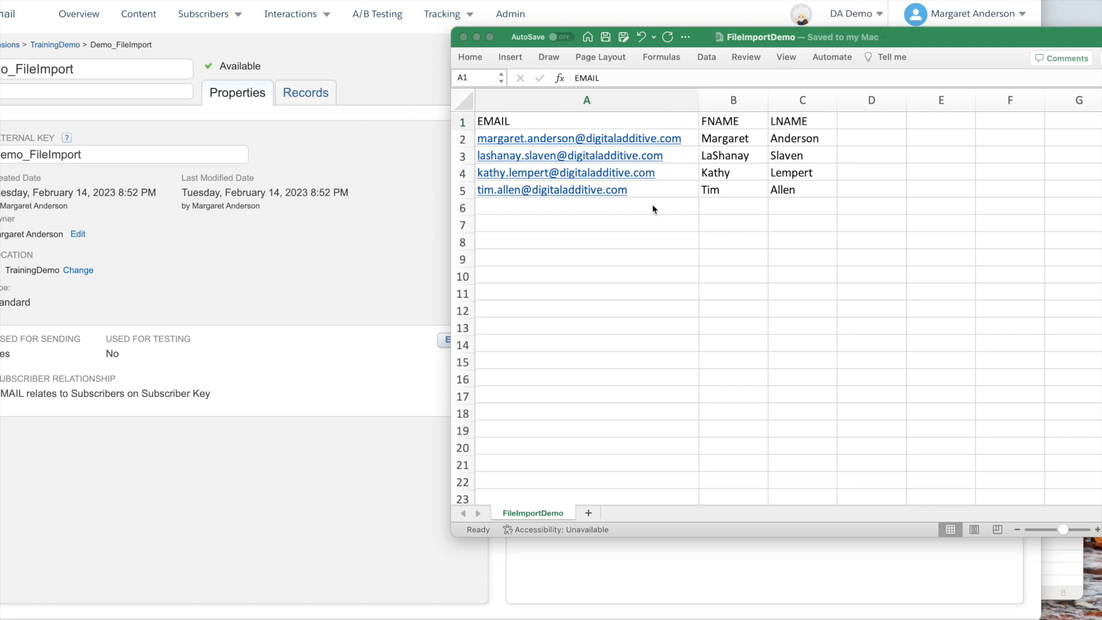
- Compare the EMAIL, FNAME and LNAME columns of the FileImportDemo spreadsheet with the fields of the Demo_FileImport data extension
{"action": "left_click", "coordinate": [345, 240]}
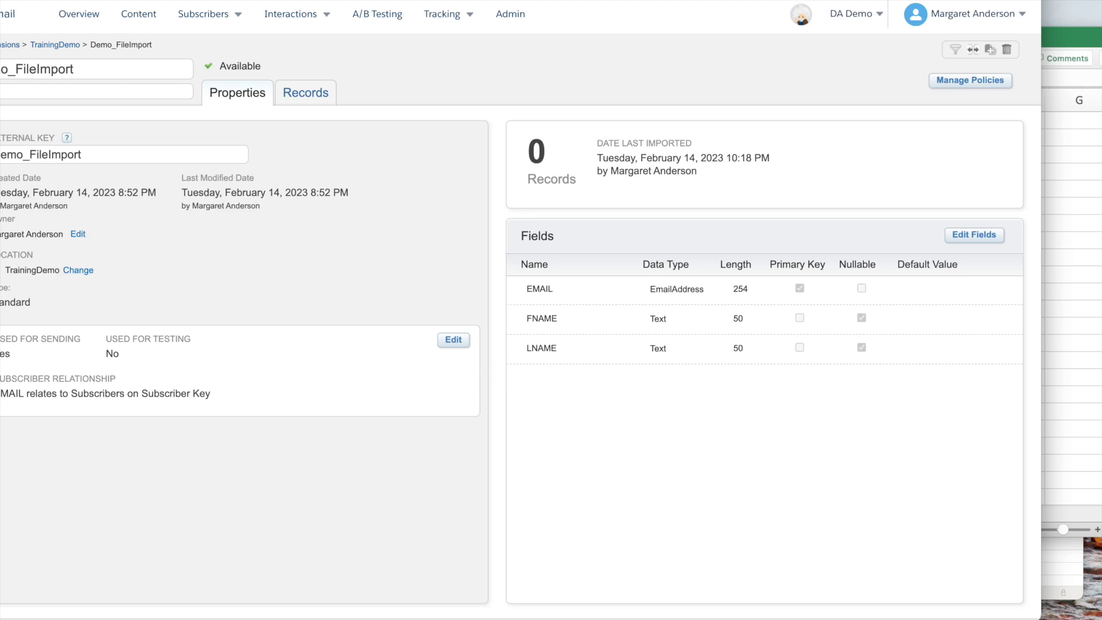
{"action": "left_click", "coordinate": [1055, 39]}
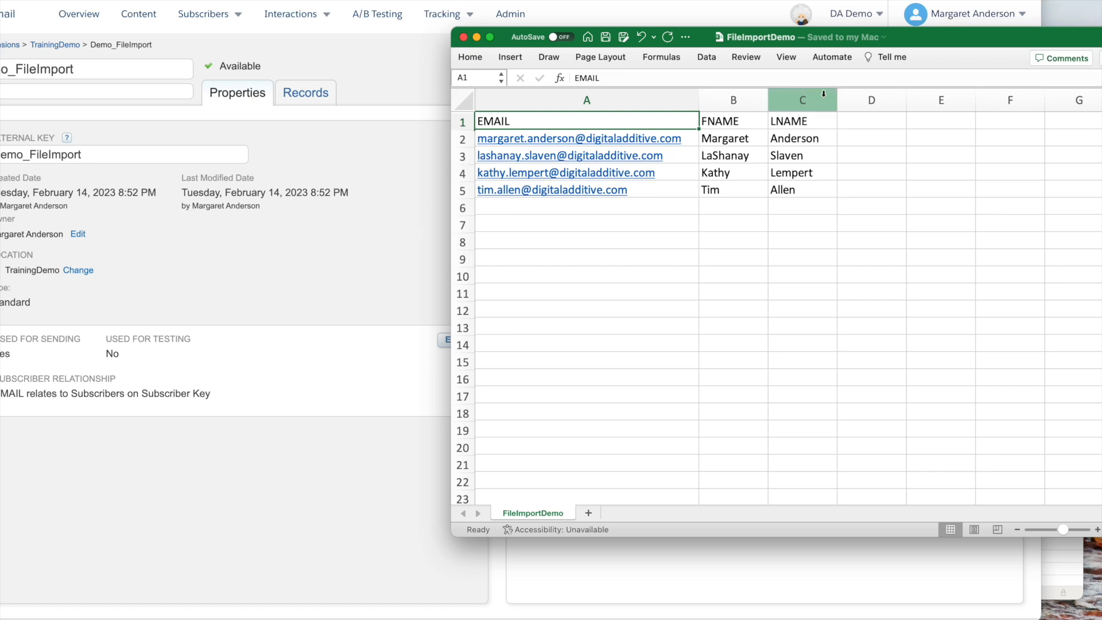
{"action": "left_click", "coordinate": [418, 279]}
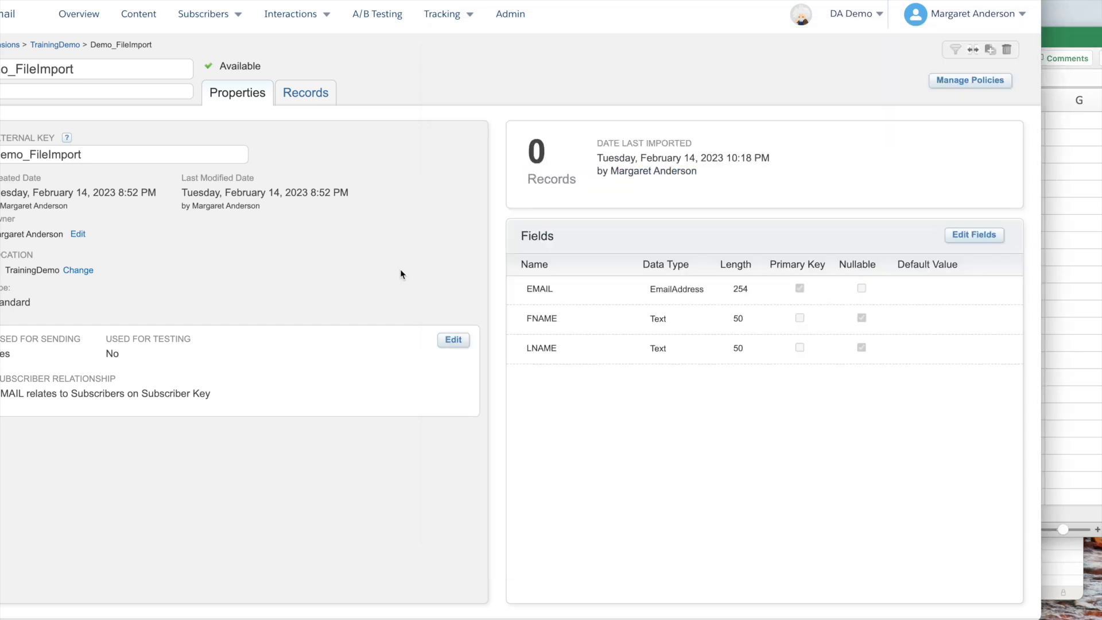
- Start an import into the Demo_FileImport records and choose FileImportDemo.csv from the Desktop as the source file
{"action": "left_click", "coordinate": [304, 95]}
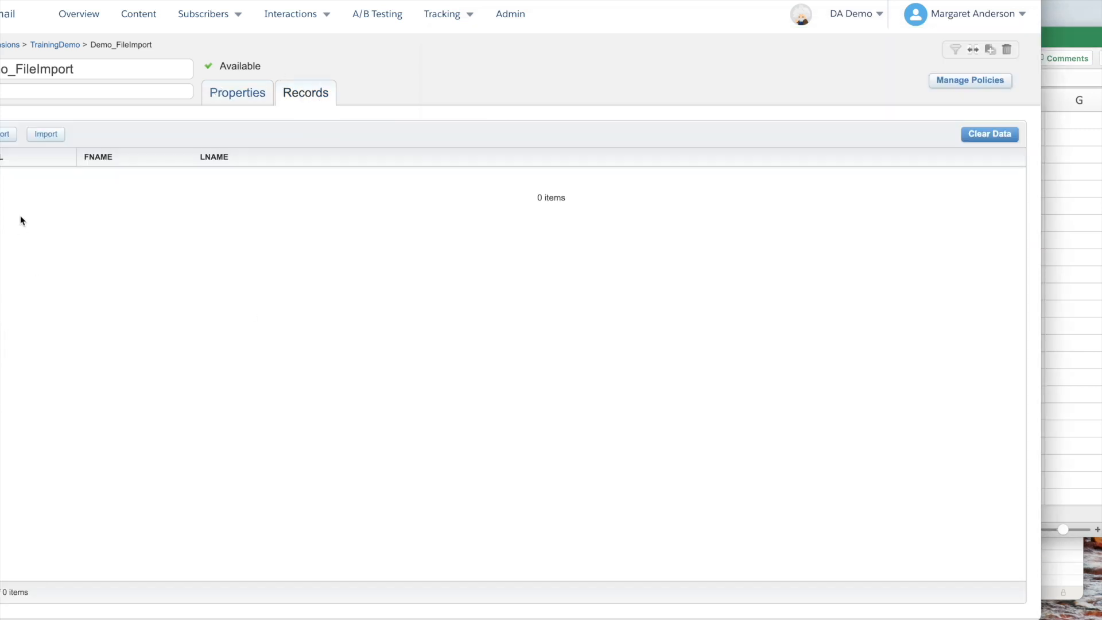
{"action": "left_click", "coordinate": [53, 138]}
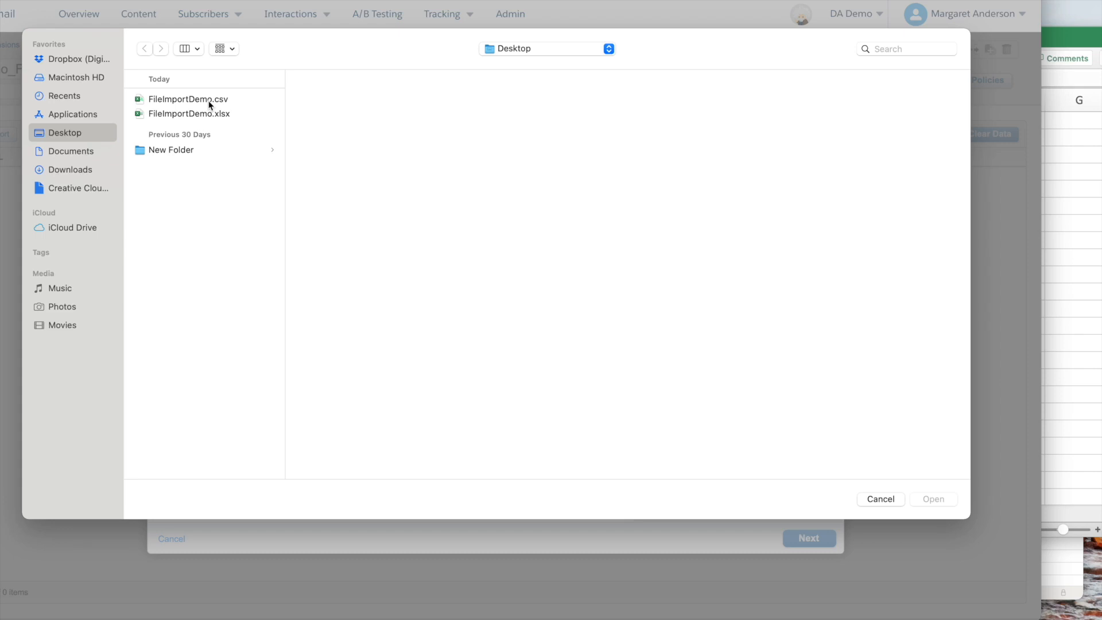
{"action": "left_click", "coordinate": [210, 103]}
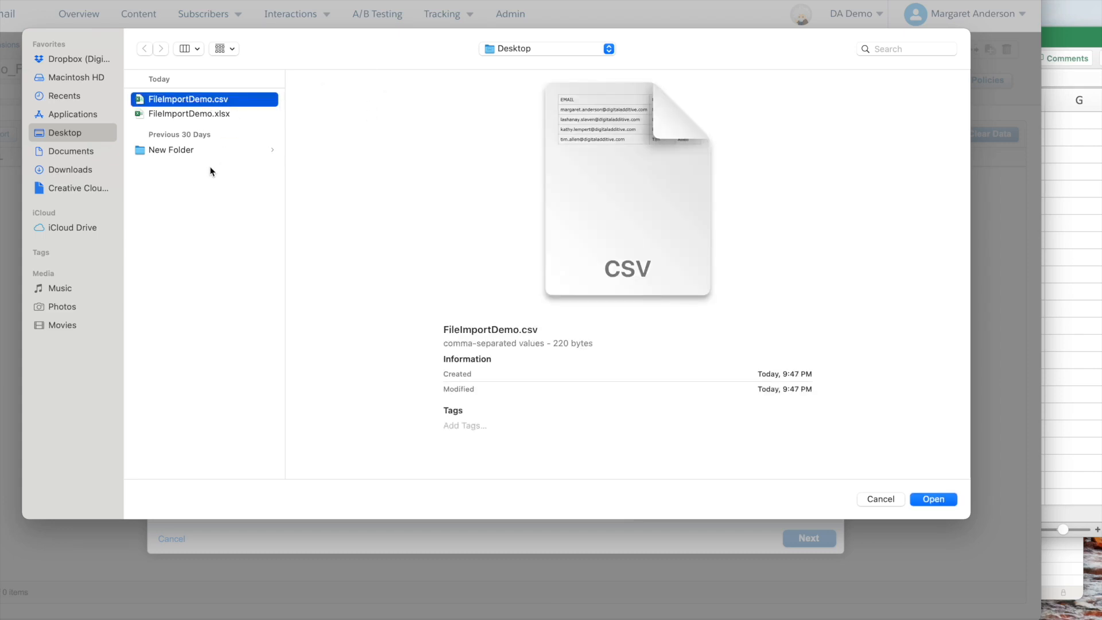
{"action": "double_click", "coordinate": [198, 104]}
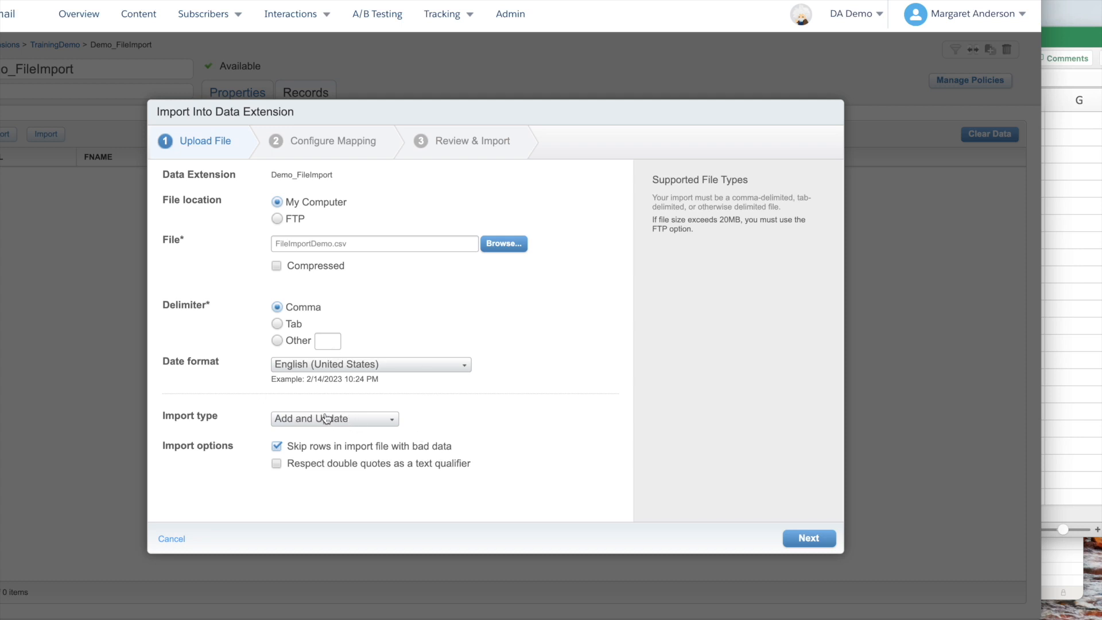
- Set the import type to Overwrite, enable respecting double quotes as a text qualifier, and continue to the mapping stage
{"action": "left_click", "coordinate": [291, 423]}
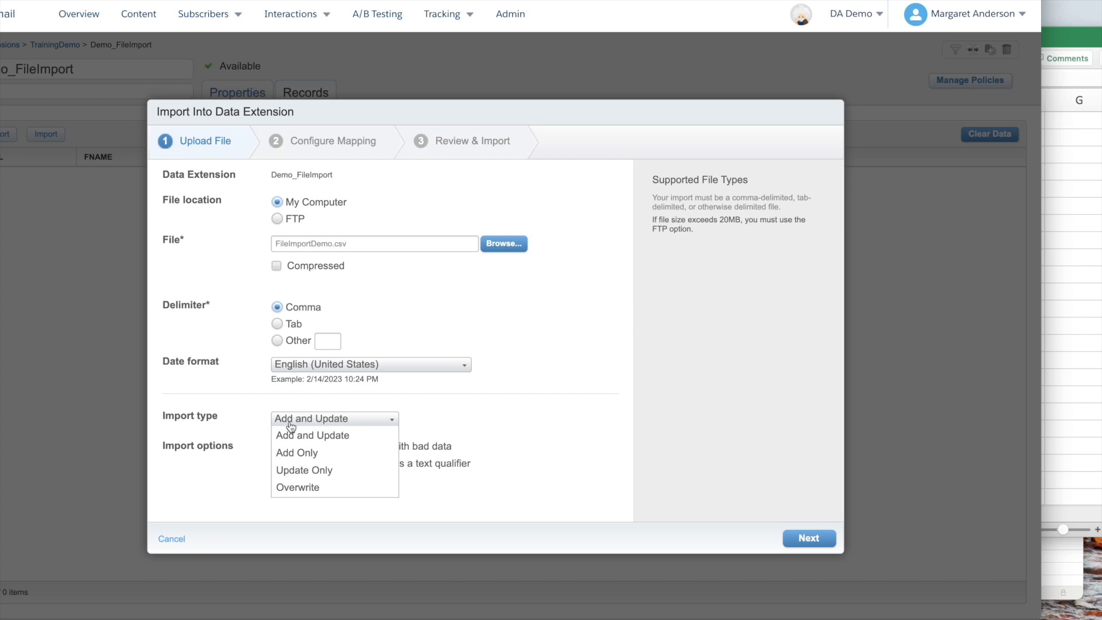
{"action": "left_click", "coordinate": [307, 486]}
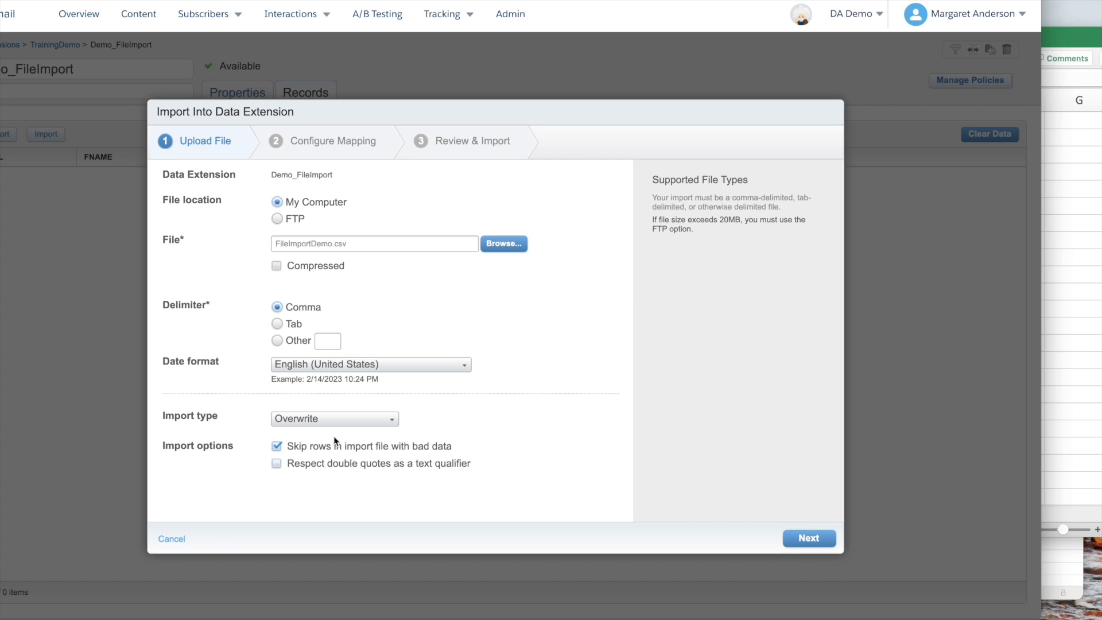
{"action": "left_click", "coordinate": [328, 422]}
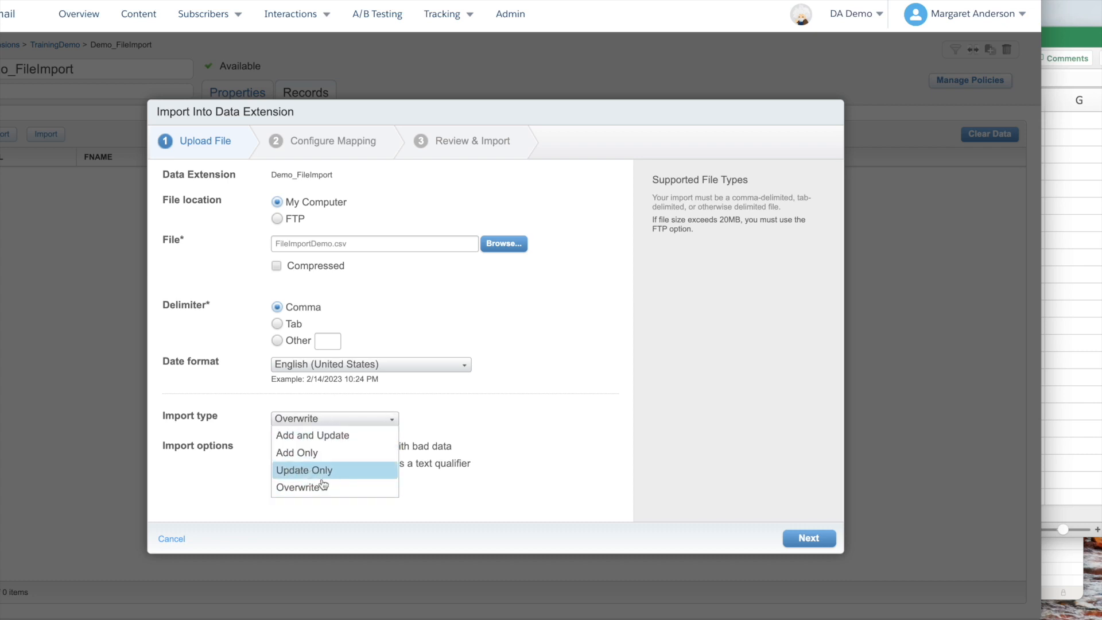
{"action": "left_click", "coordinate": [299, 487]}
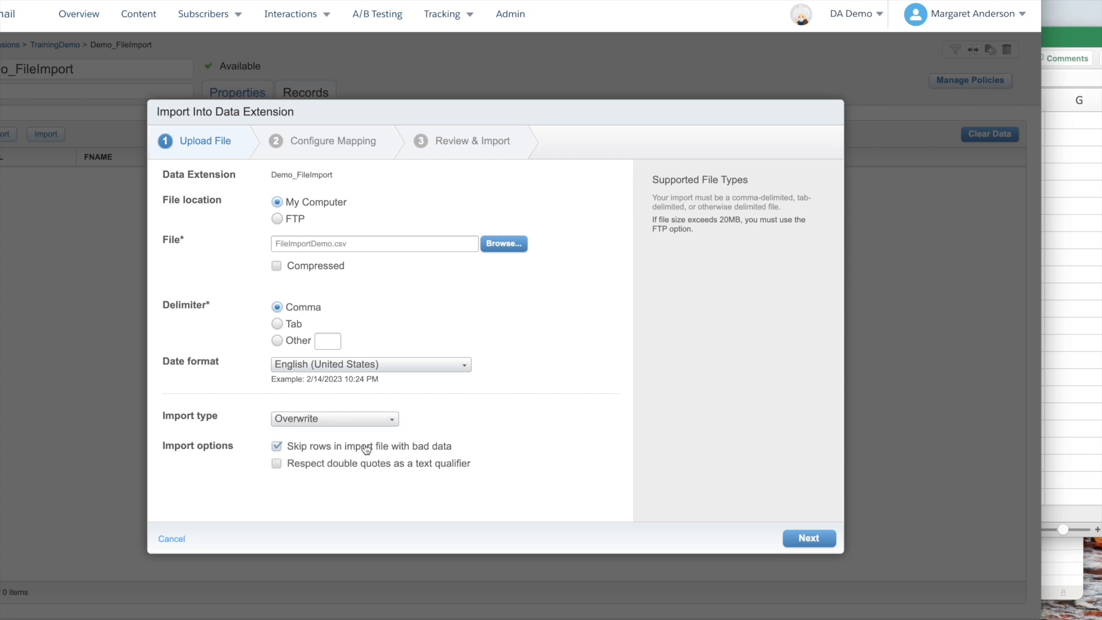
{"action": "left_click", "coordinate": [277, 465]}
{"action": "left_click", "coordinate": [802, 540]}
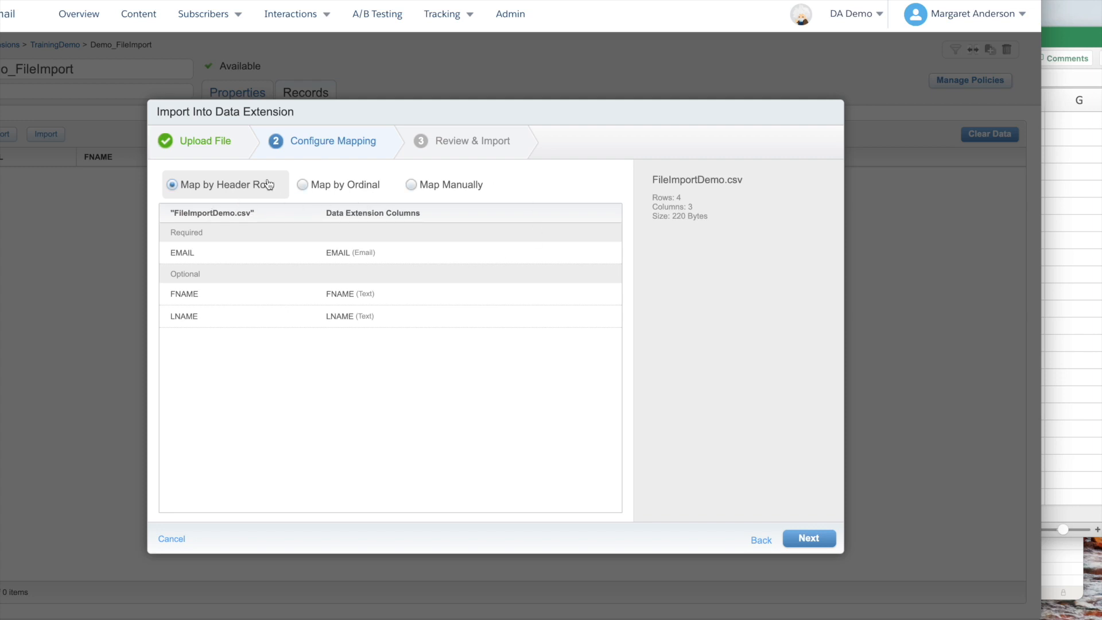
- Preview how the file's columns are matched under the Map Manually and Map by Ordinal options
{"action": "left_click", "coordinate": [411, 186]}
{"action": "left_click", "coordinate": [229, 260]}
{"action": "left_click", "coordinate": [361, 253]}
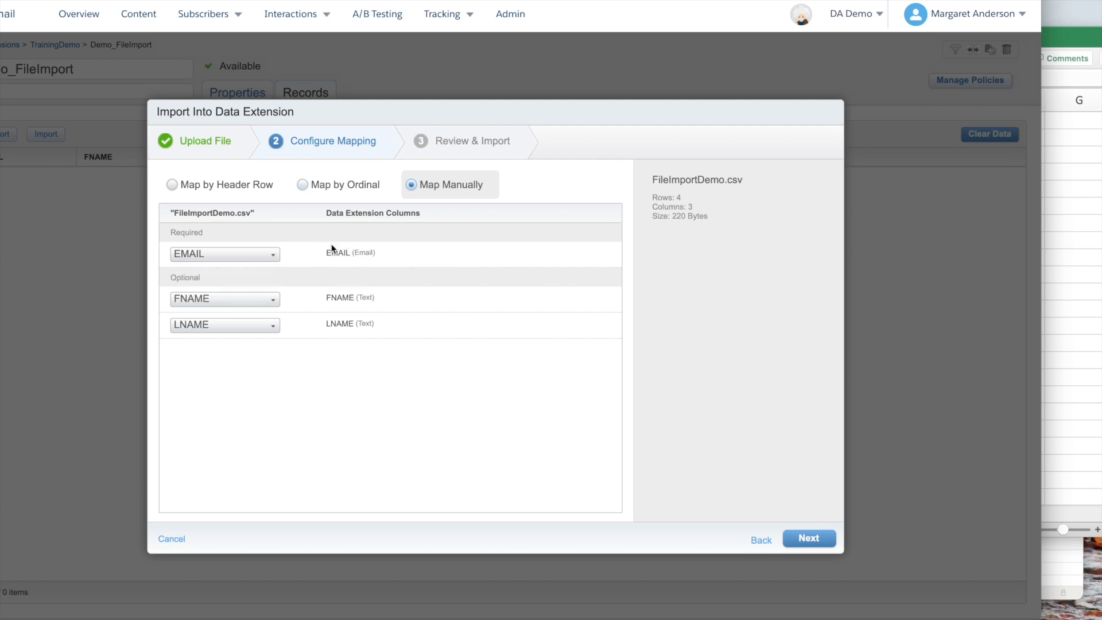
{"action": "left_click", "coordinate": [302, 184]}
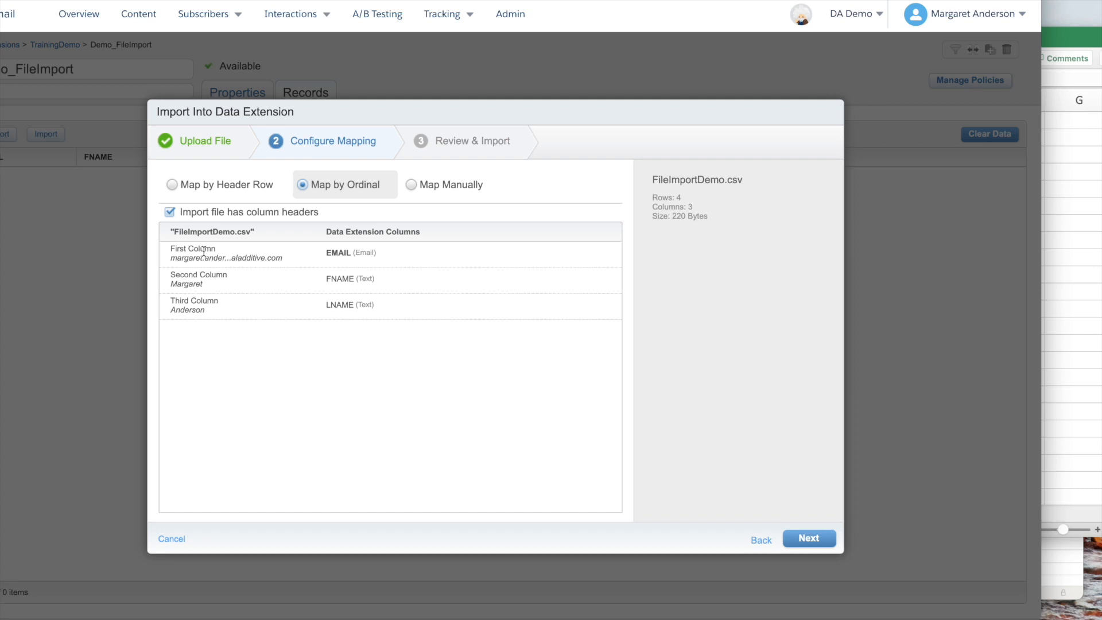
- Map the columns by header row, run the import, and close the import window
{"action": "left_click", "coordinate": [172, 184]}
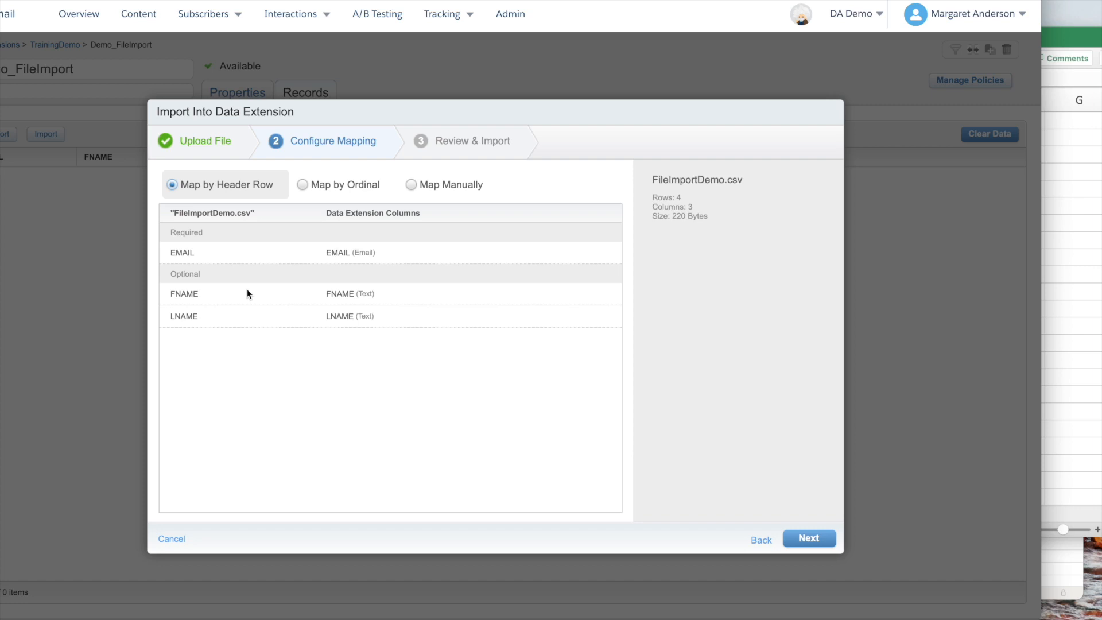
{"action": "left_click", "coordinate": [809, 539]}
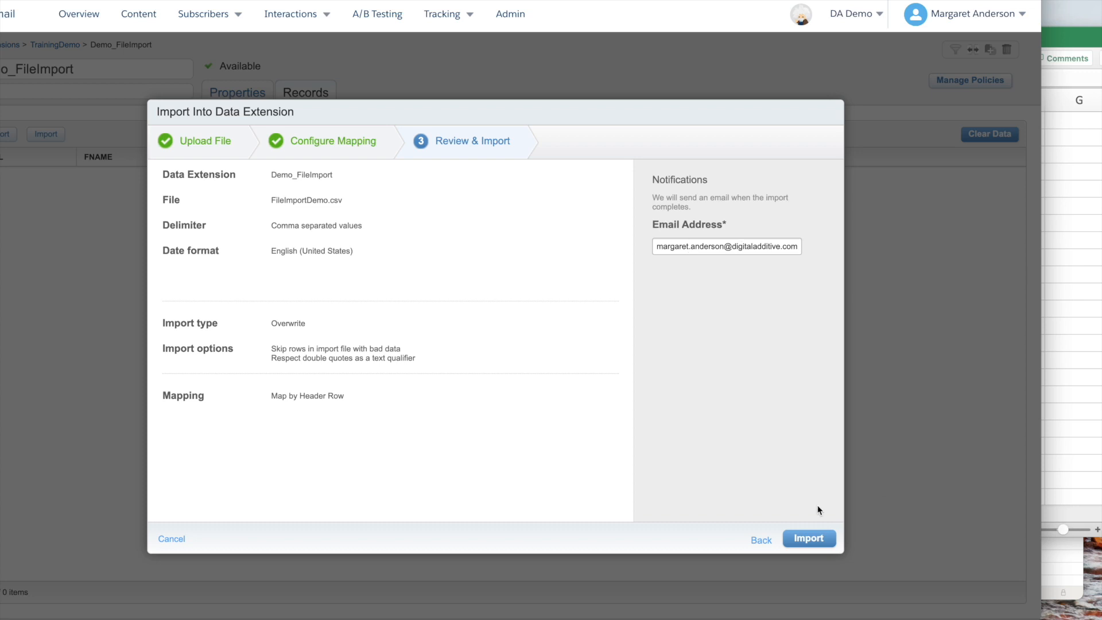
{"action": "left_click", "coordinate": [809, 538]}
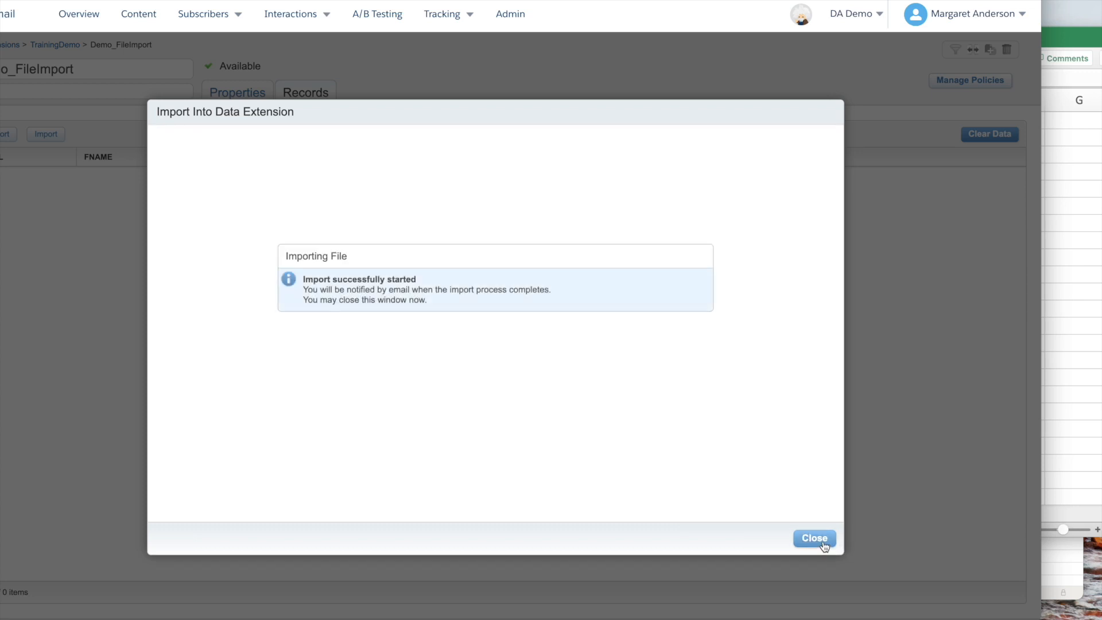
{"action": "left_click", "coordinate": [823, 543]}
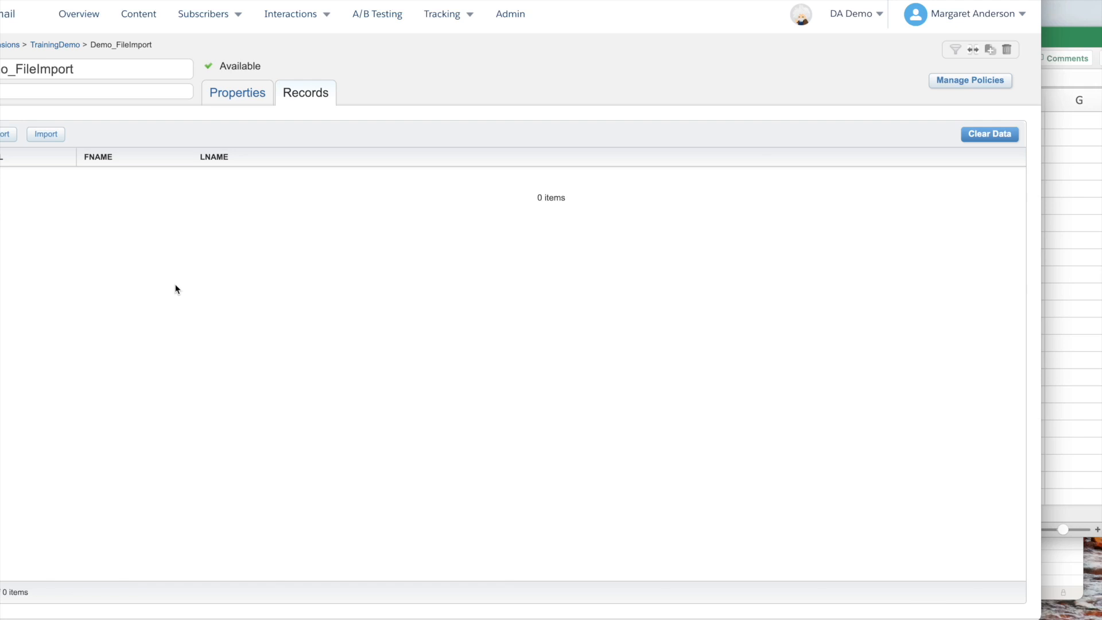
- Reopen Demo_FileImport from the TrainingDemo folder and check its imported records
{"action": "left_click", "coordinate": [253, 96]}
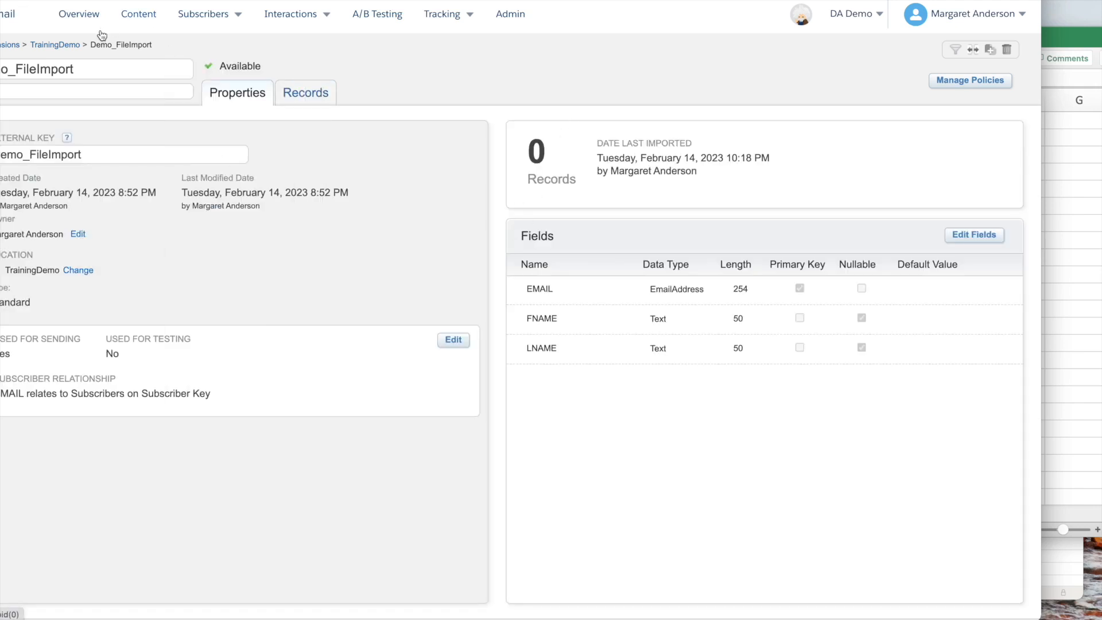
{"action": "mouse_move", "coordinate": [193, 28]}
{"action": "left_click", "coordinate": [52, 45]}
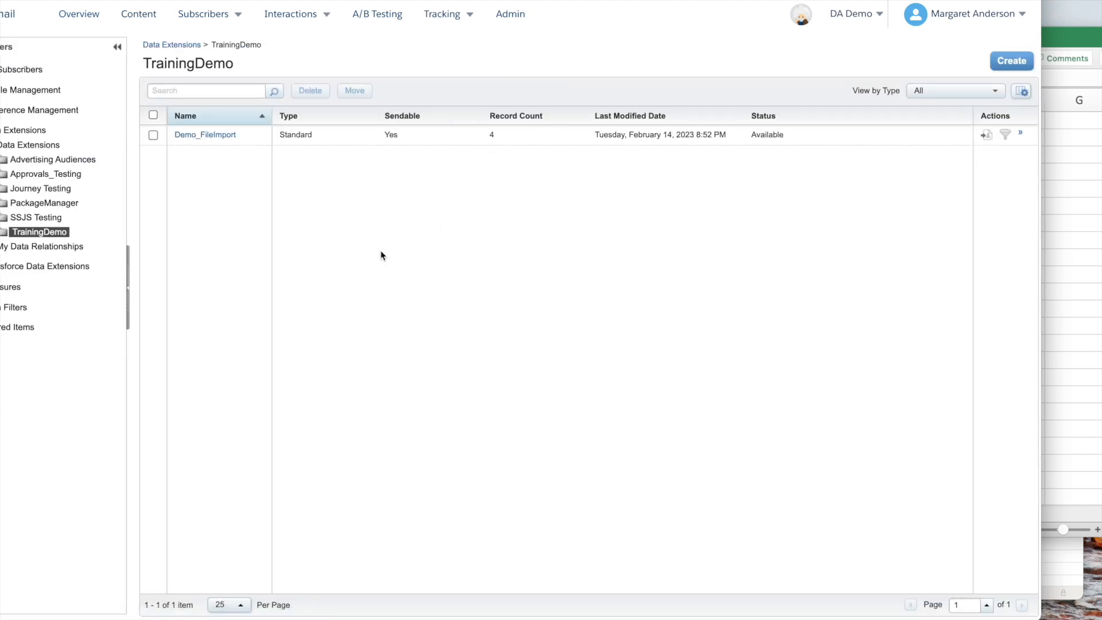
{"action": "left_click", "coordinate": [210, 138]}
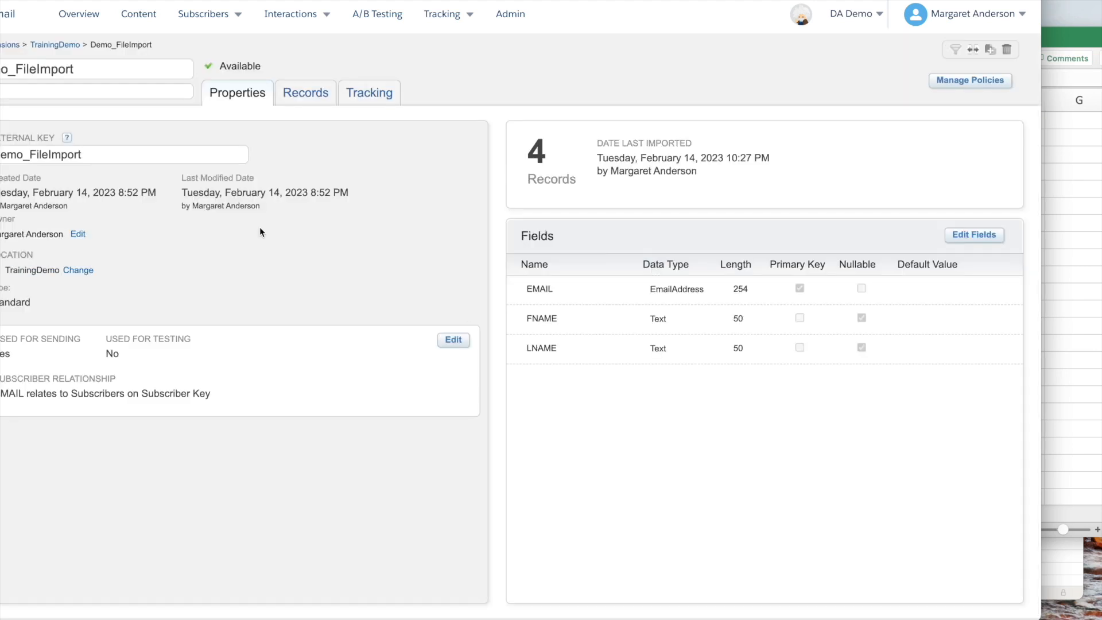
{"action": "left_click", "coordinate": [317, 101]}
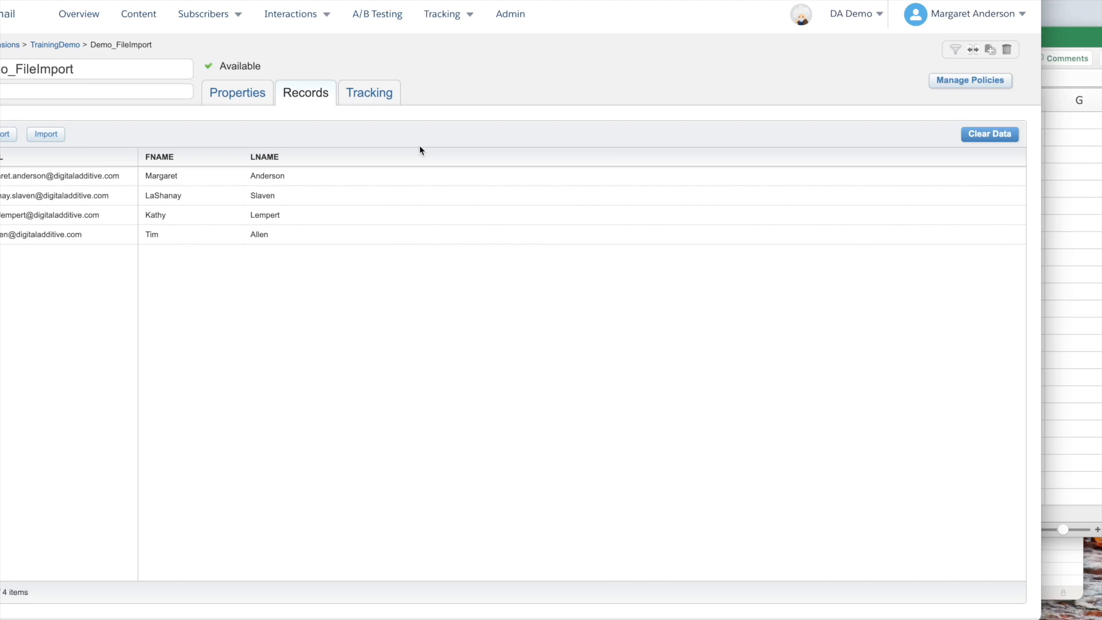
- Clear all records from the Demo_FileImport data extension
{"action": "left_click", "coordinate": [990, 134]}
{"action": "left_click", "coordinate": [612, 183]}
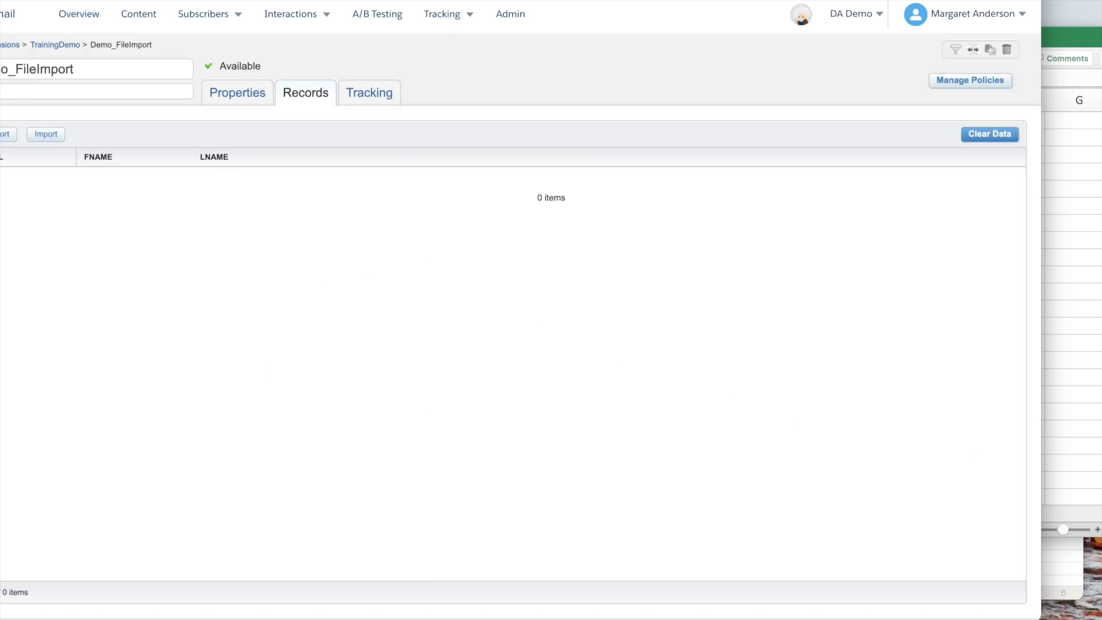
- Switch to the SFTP client to check FileImportDemo.csv in the Import folder, and return to the data extension
{"action": "left_click", "coordinate": [1072, 571]}
{"action": "left_click_drag", "start_coordinate": [659, 76], "coordinate": [485, 47]}
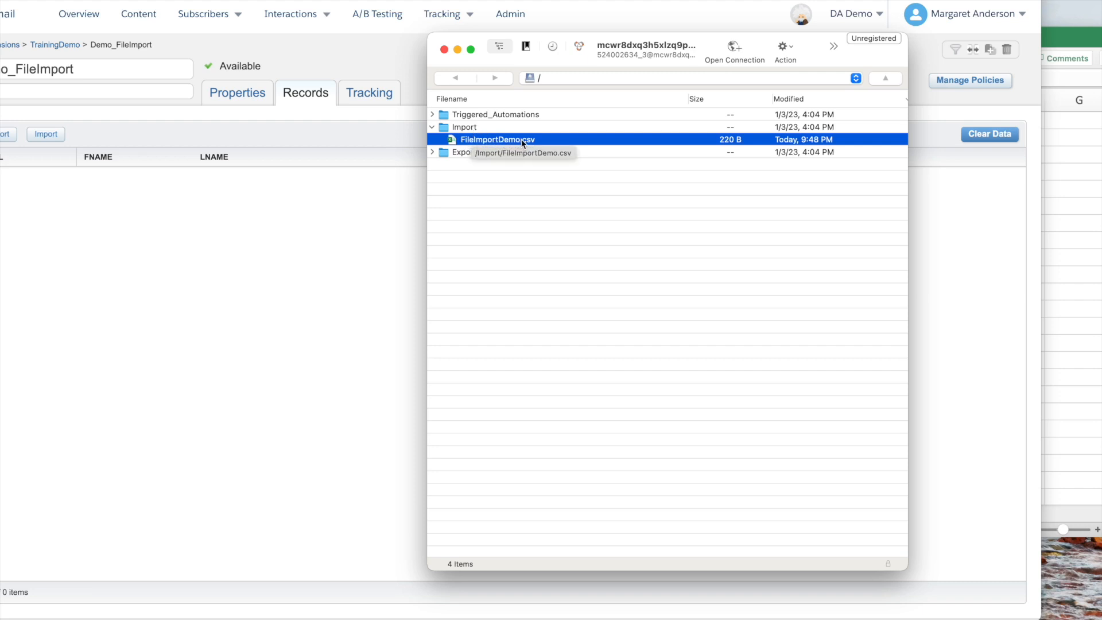
{"action": "left_click", "coordinate": [308, 226]}
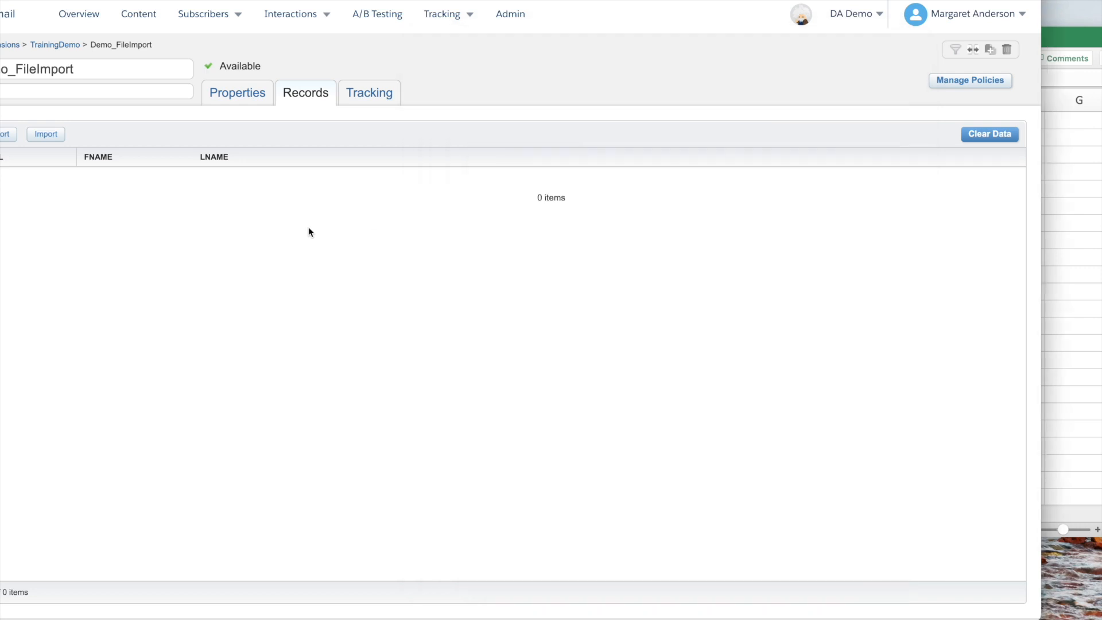
- Start another import with FTP as the file location and FileImportDemo.csv as the file name, checking the name in the SFTP client
{"action": "left_click", "coordinate": [40, 137]}
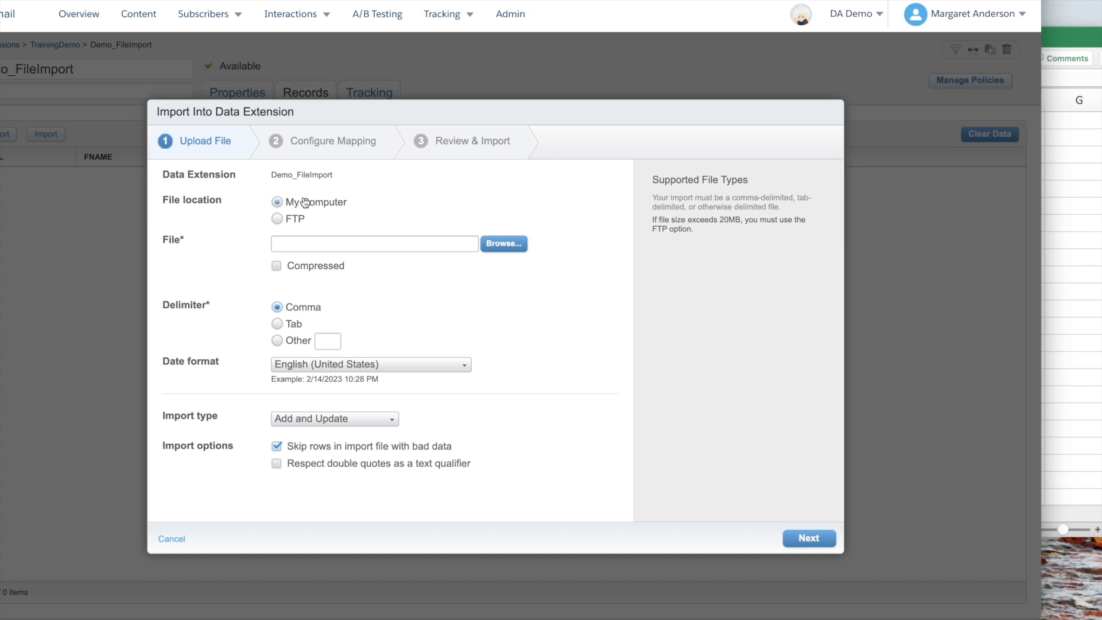
{"action": "left_click", "coordinate": [278, 220]}
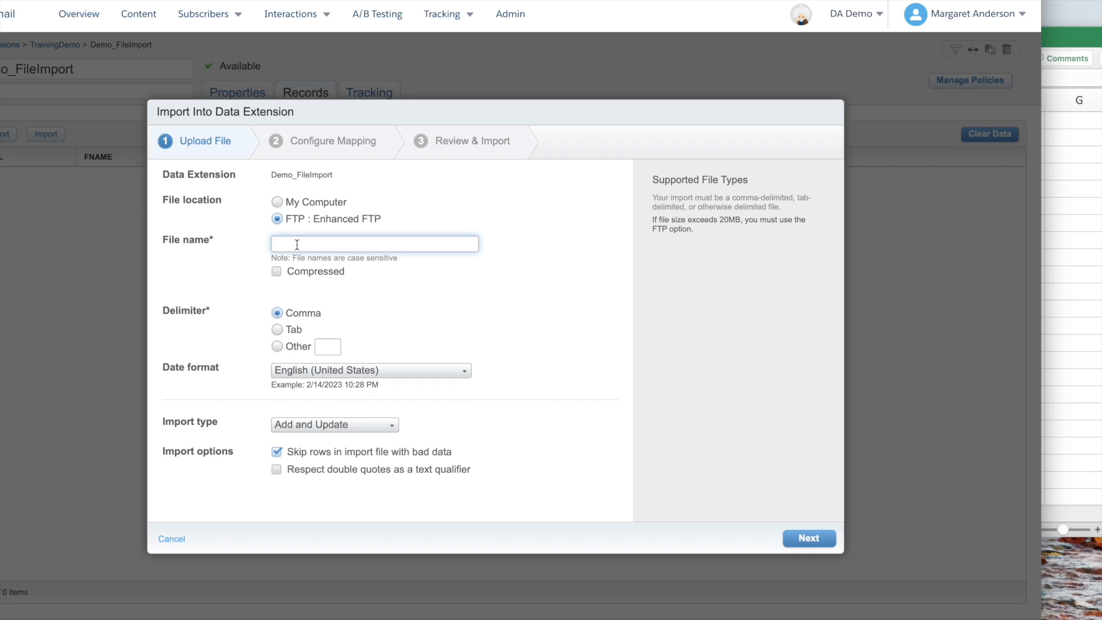
{"action": "key", "text": "ctrl+Up"}
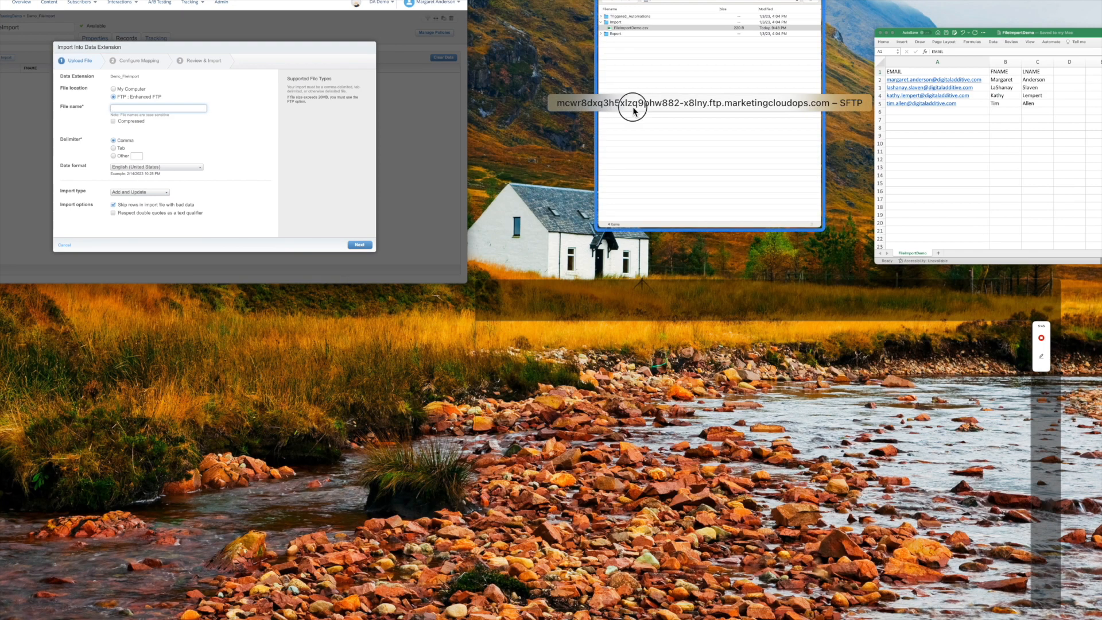
{"action": "left_click", "coordinate": [633, 105]}
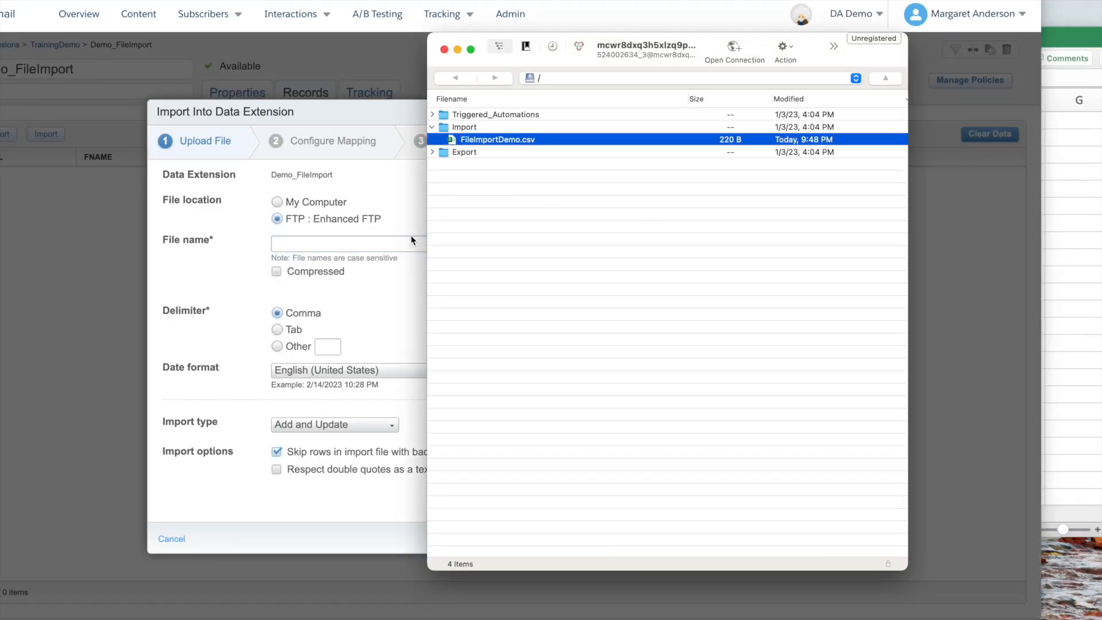
{"action": "left_click", "coordinate": [334, 244]}
{"action": "type", "text": "FileI"}
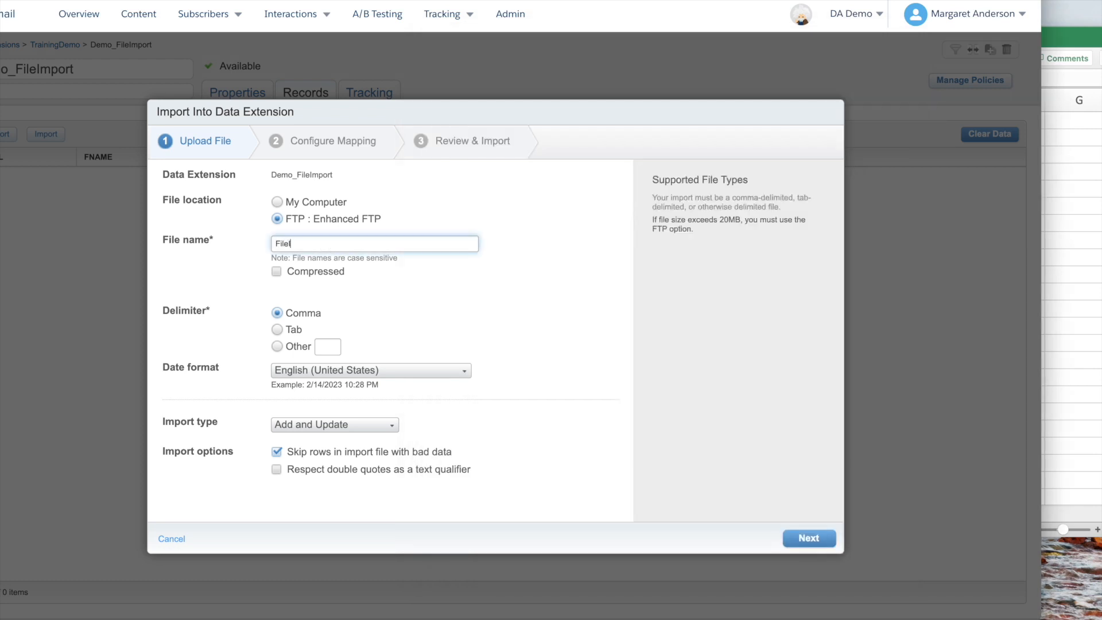
{"action": "type", "text": "mportDemo.csv"}
- Set the FTP import's type to Overwrite, enable respecting double quotes as a text qualifier, and continue to the mapping stage
{"action": "left_click", "coordinate": [280, 426]}
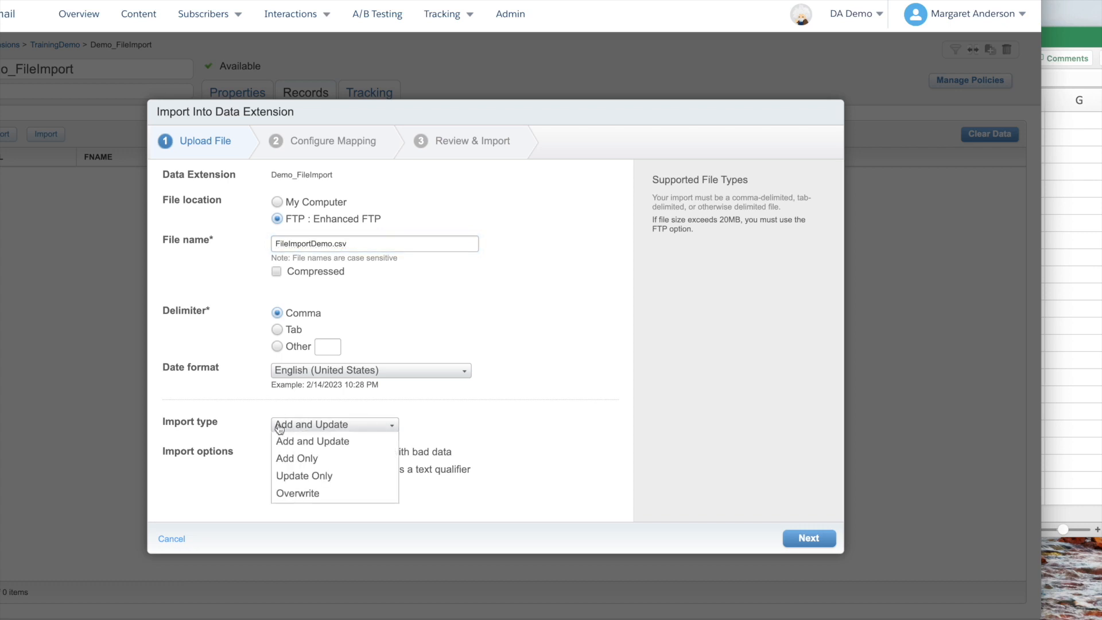
{"action": "left_click", "coordinate": [291, 493]}
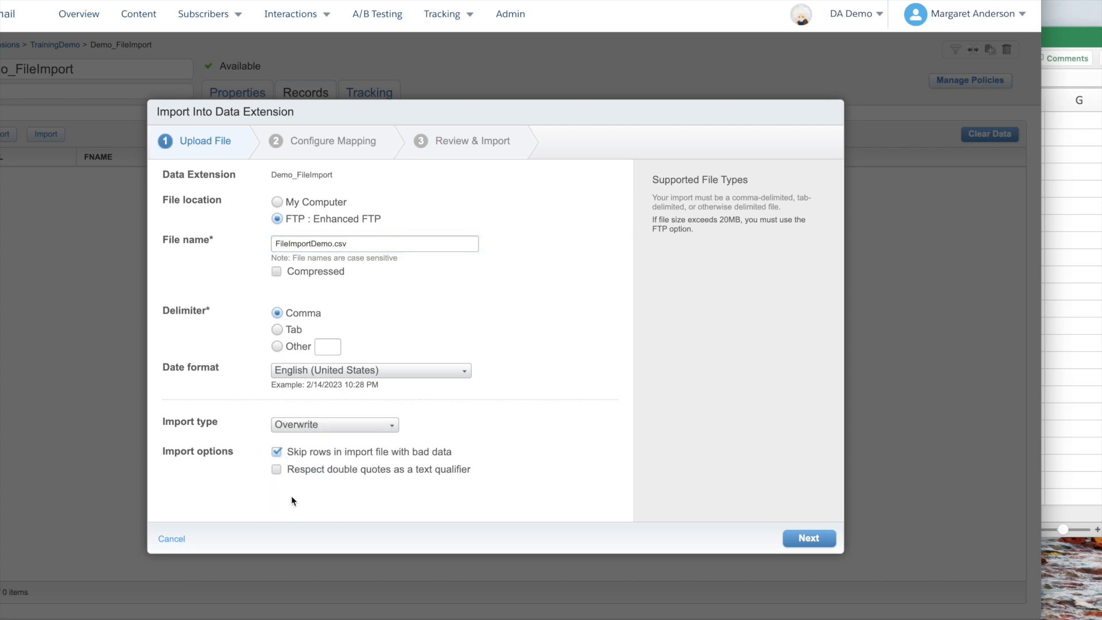
{"action": "left_click", "coordinate": [278, 470]}
{"action": "left_click", "coordinate": [809, 537]}
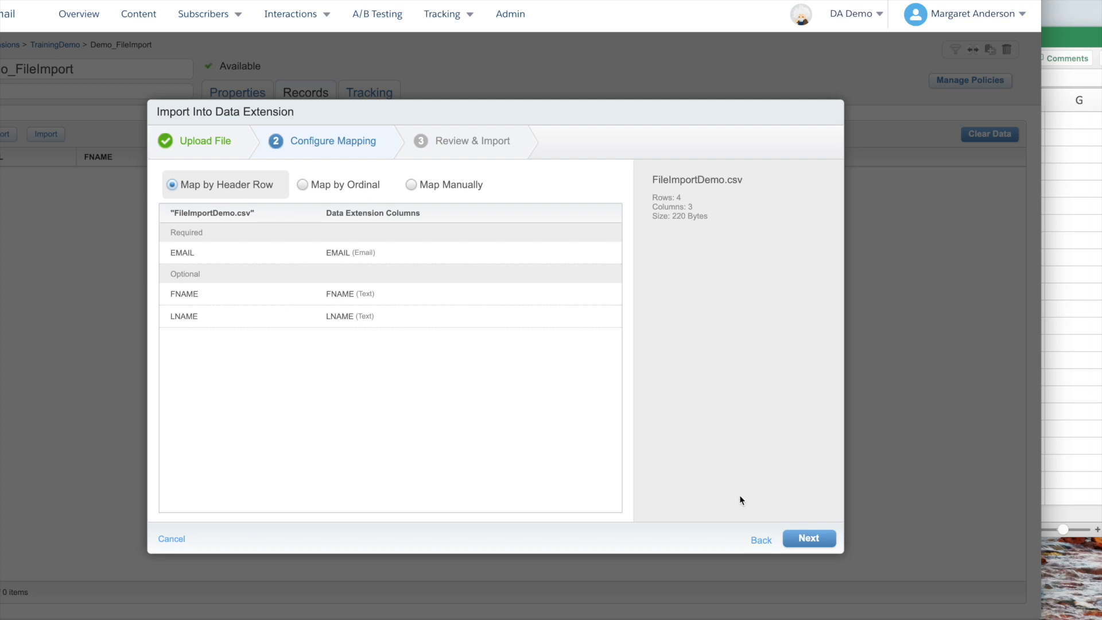
- Accept the Map by Header Row mapping, run the FTP import, and close the import window
{"action": "left_click", "coordinate": [805, 542]}
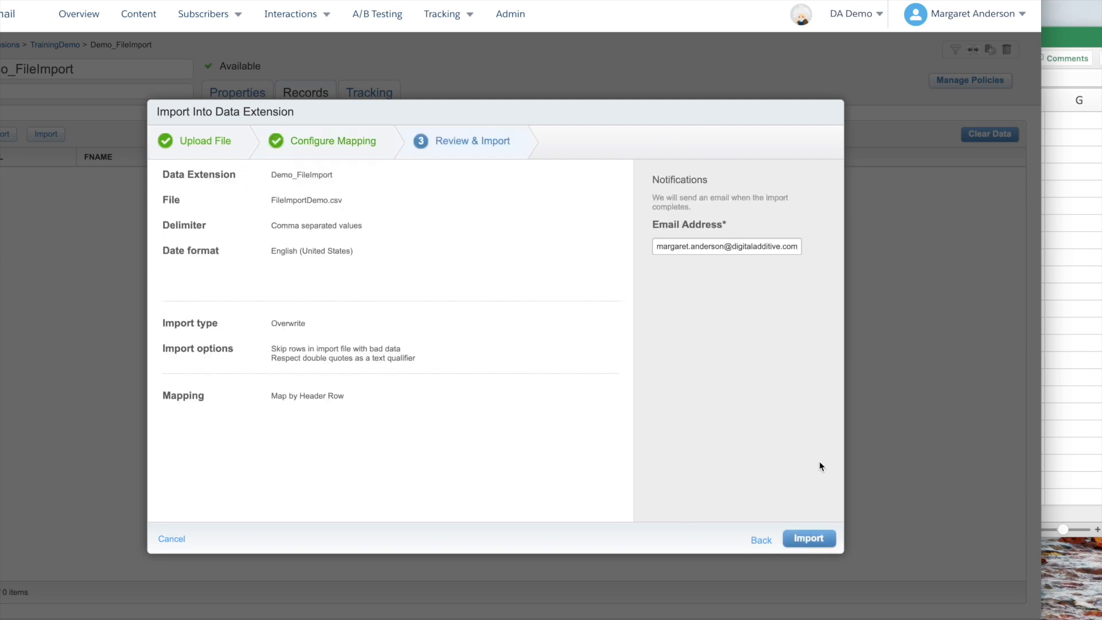
{"action": "left_click", "coordinate": [815, 531]}
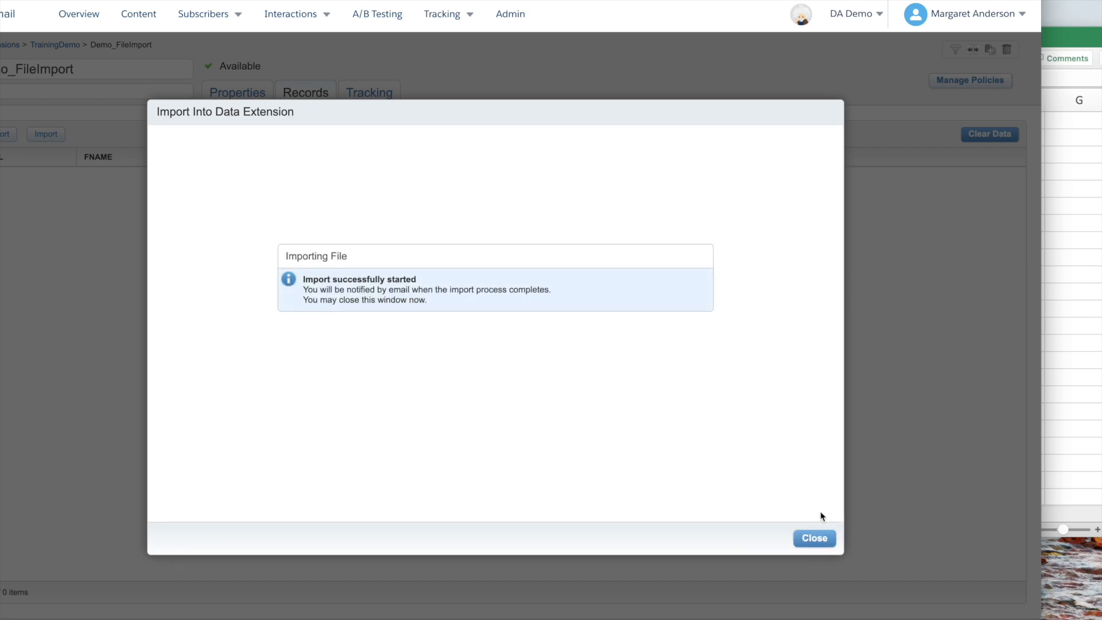
{"action": "left_click", "coordinate": [809, 538]}
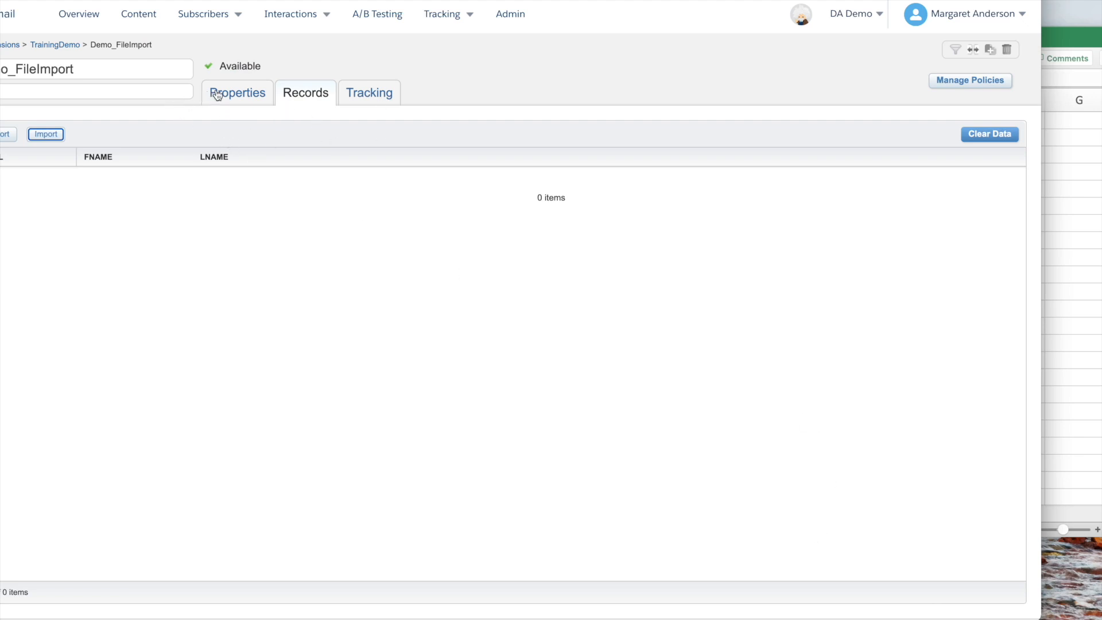
- Reopen the Demo_FileImport data extension from the TrainingDemo folder to check the FTP import
{"action": "left_click", "coordinate": [64, 51]}
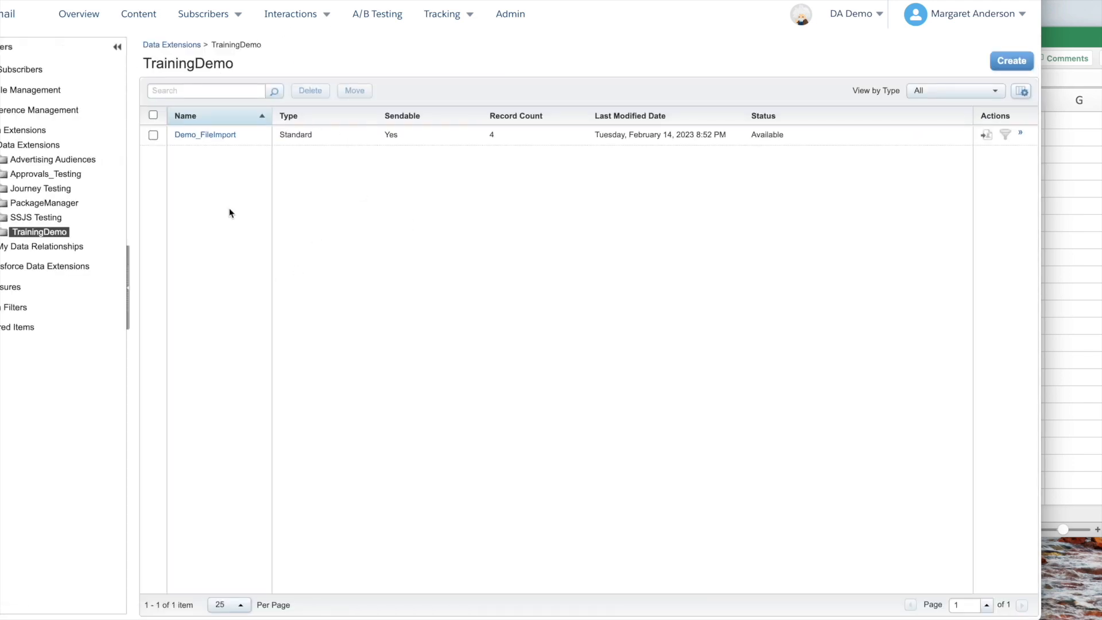
{"action": "left_click", "coordinate": [205, 136]}
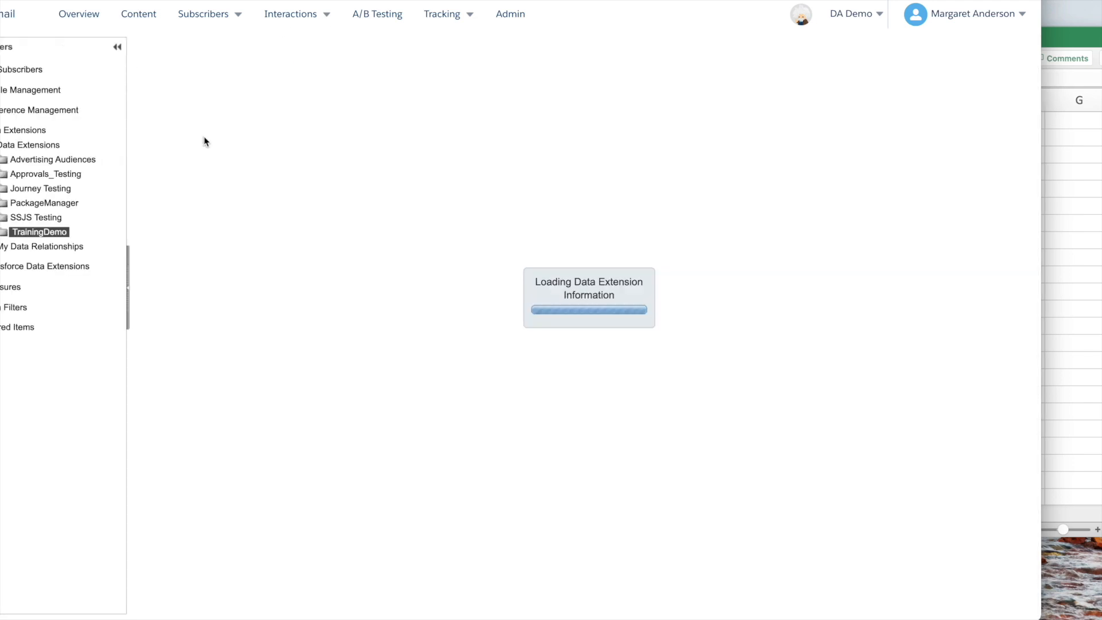